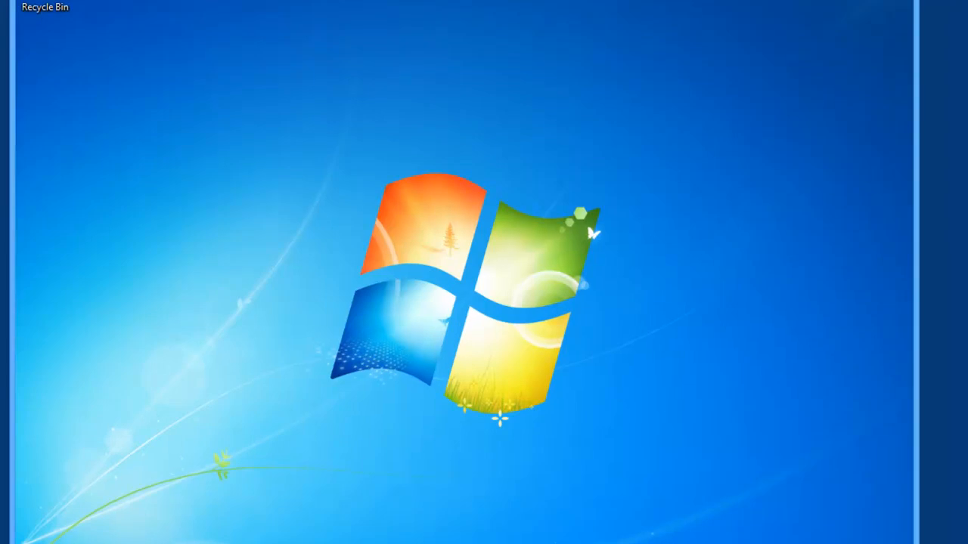
Step: Launch Internet Explorer as administrator, allow it to make changes, and move its window higher on the desktop
right_click(186, 531)
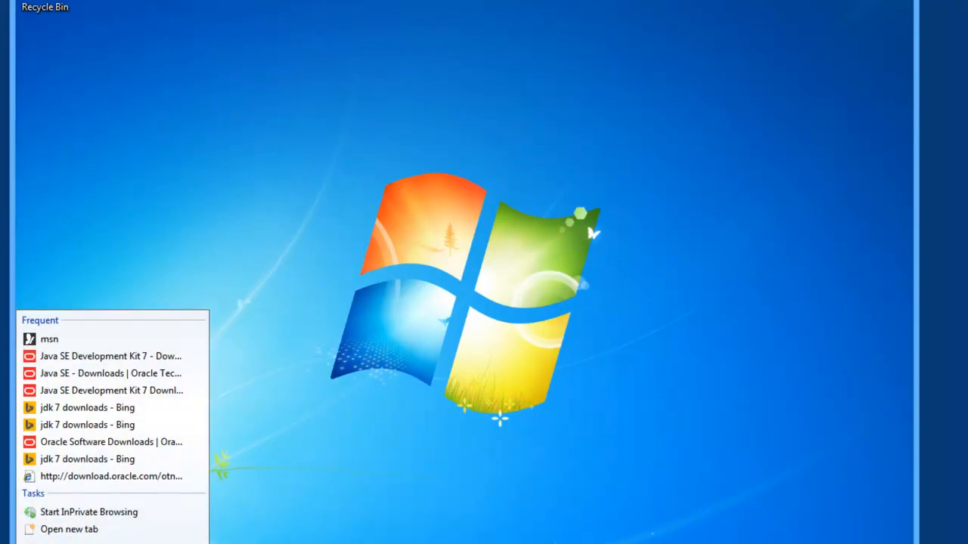
right_click(92, 543)
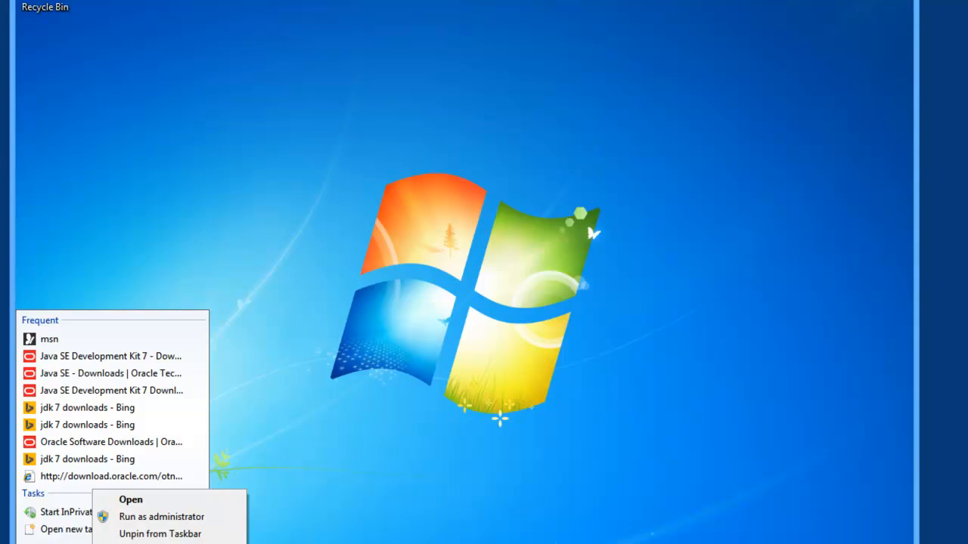
left_click(183, 524)
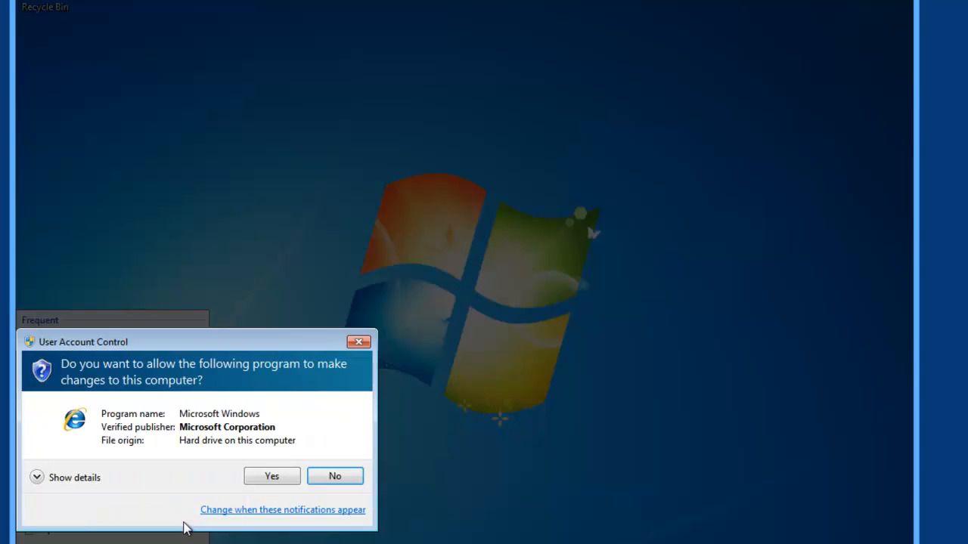
left_click(269, 474)
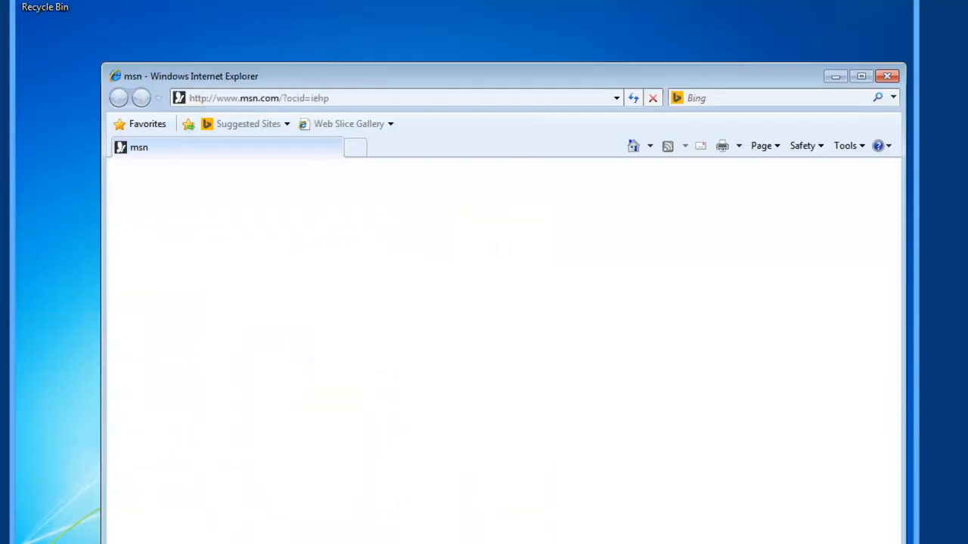
left_click_drag(447, 84, 394, 54)
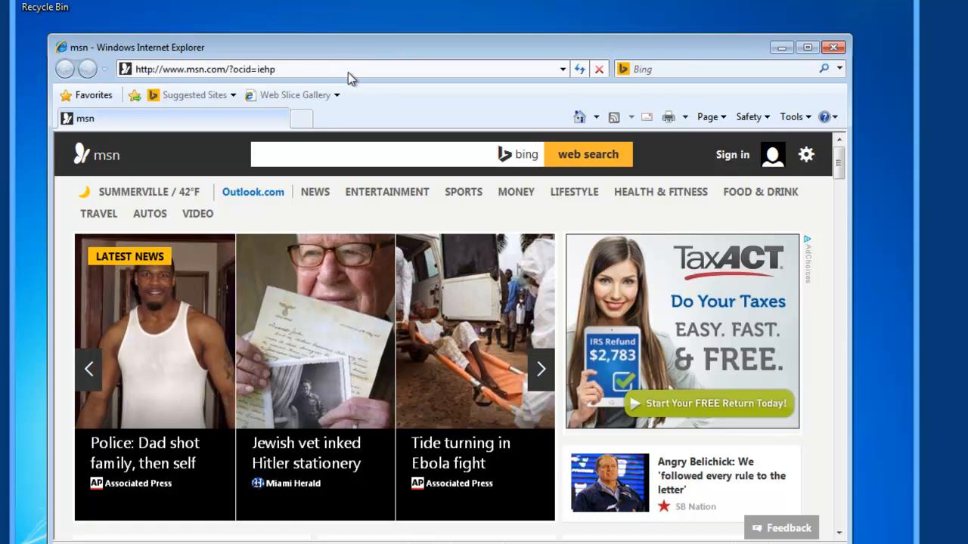
Step: Search the web from the MSN page for "jdk 7 downloads"
left_click(304, 158)
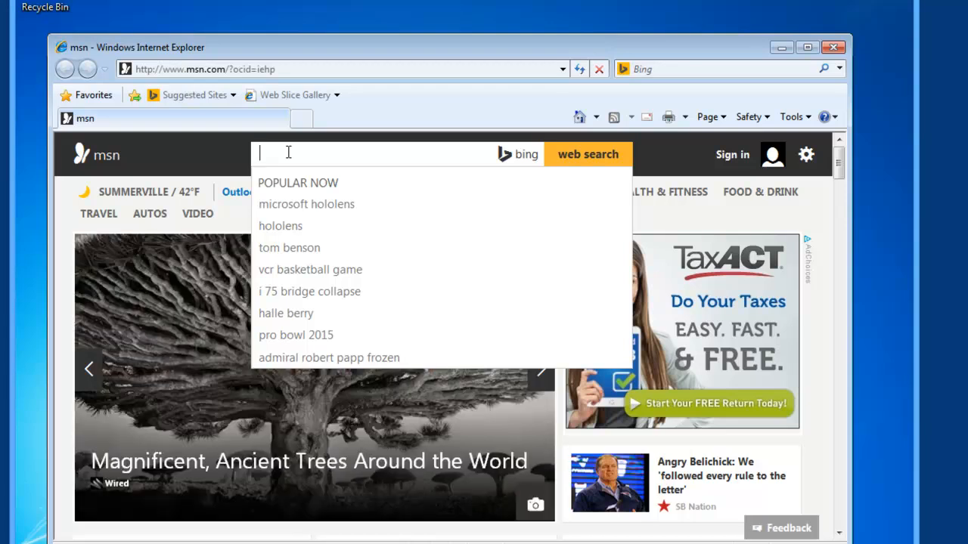
type("jdl")
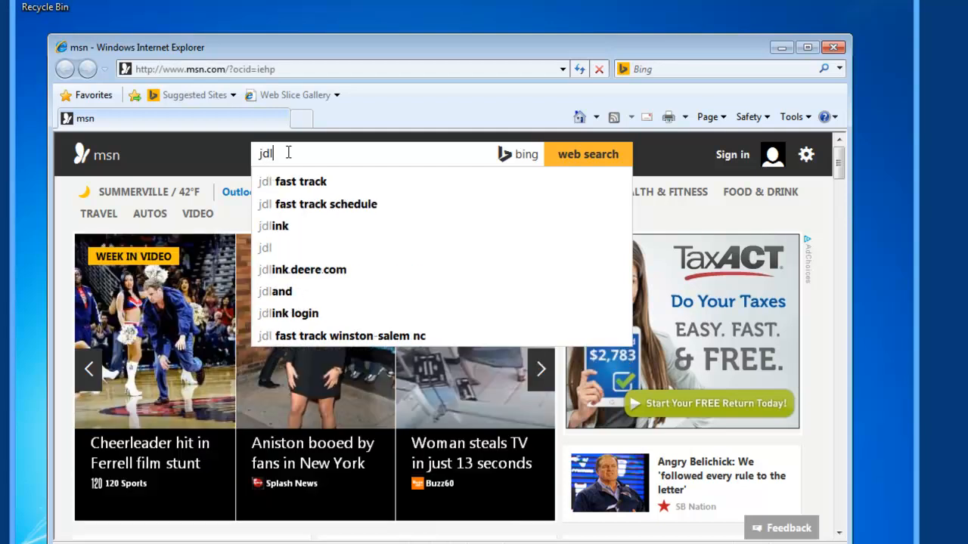
key("BackSpace")
type("k")
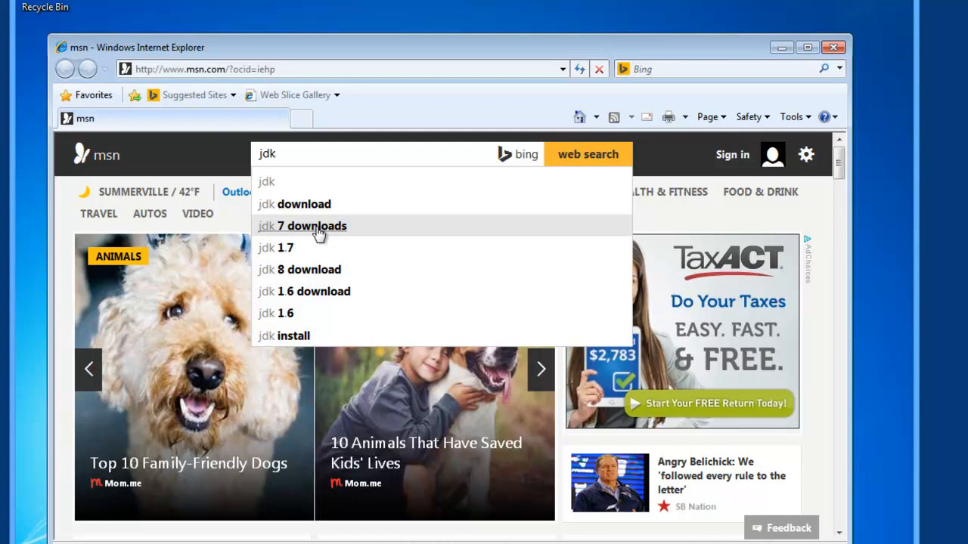
left_click(316, 226)
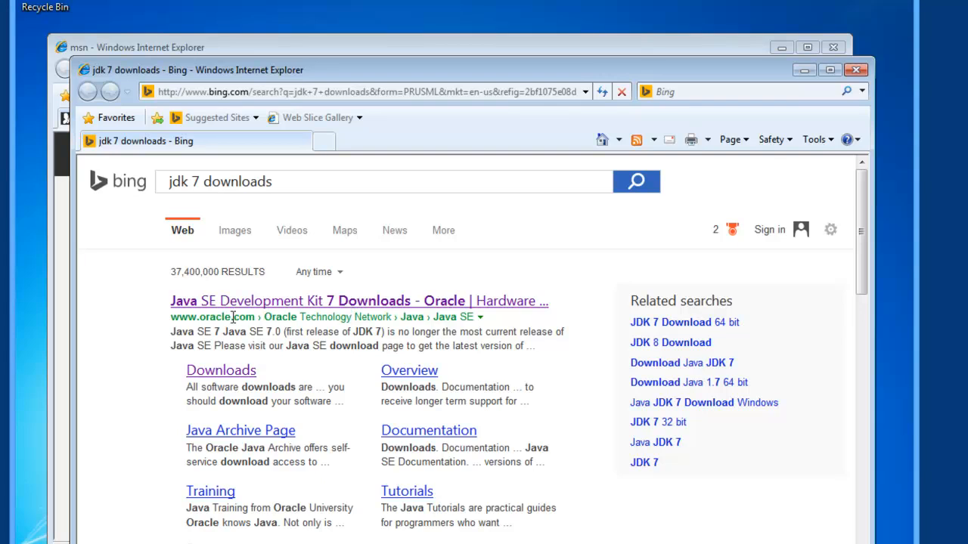
Step: Open Oracle's Java SE Development Kit 7 result and go to the JDK download page for Java SE 7u75/76
left_click(319, 301)
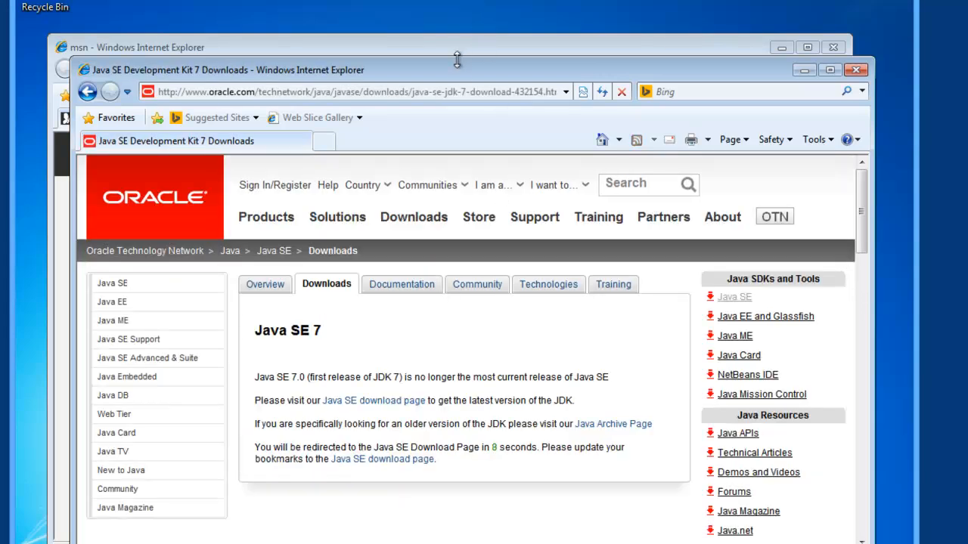
left_click_drag(456, 70, 436, 35)
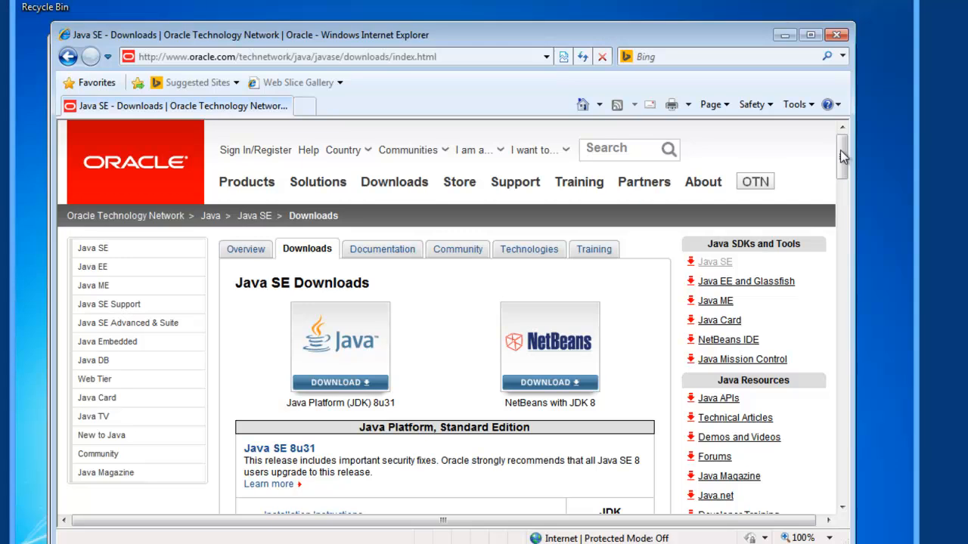
left_click_drag(843, 155, 821, 242)
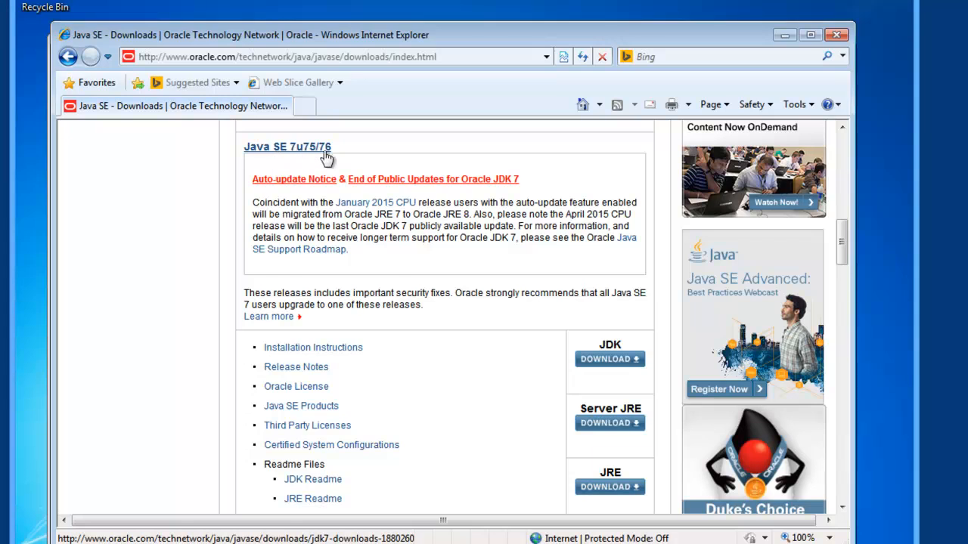
left_click(619, 363)
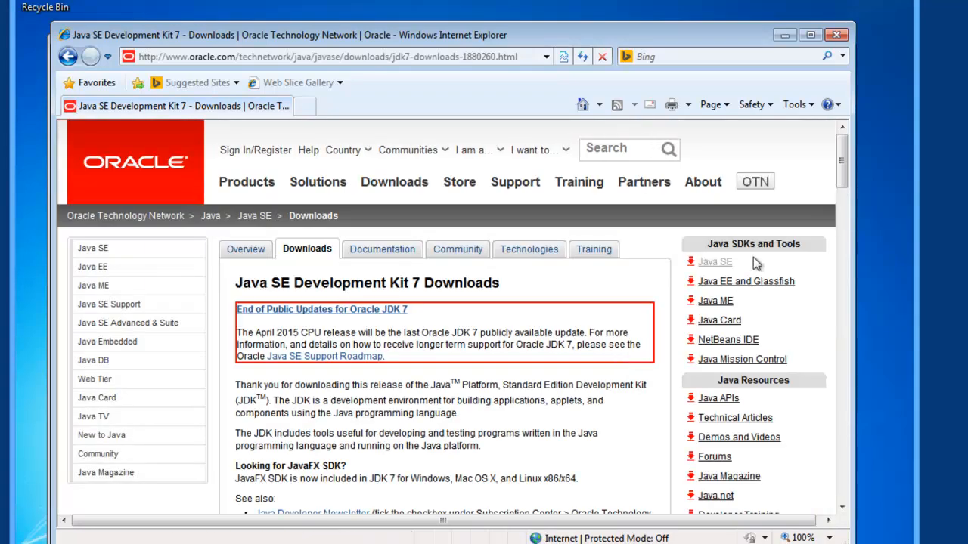
Step: Accept the license agreement for Java SE Development Kit 7u75 and bring its whole download list into view
left_click_drag(848, 157, 827, 259)
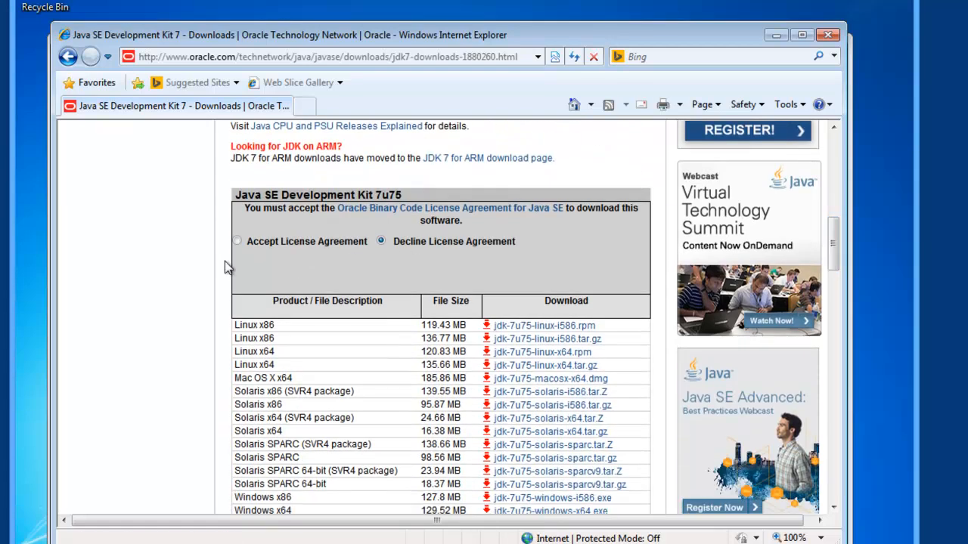
left_click(237, 242)
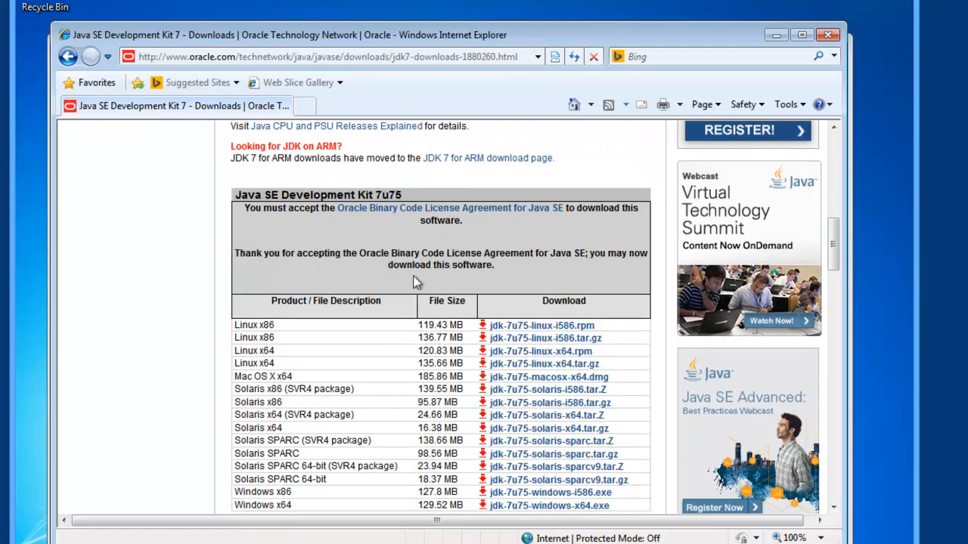
mouse_move(834, 232)
left_mouse_down()
mouse_move(831, 244)
mouse_move(831, 235)
left_mouse_up()
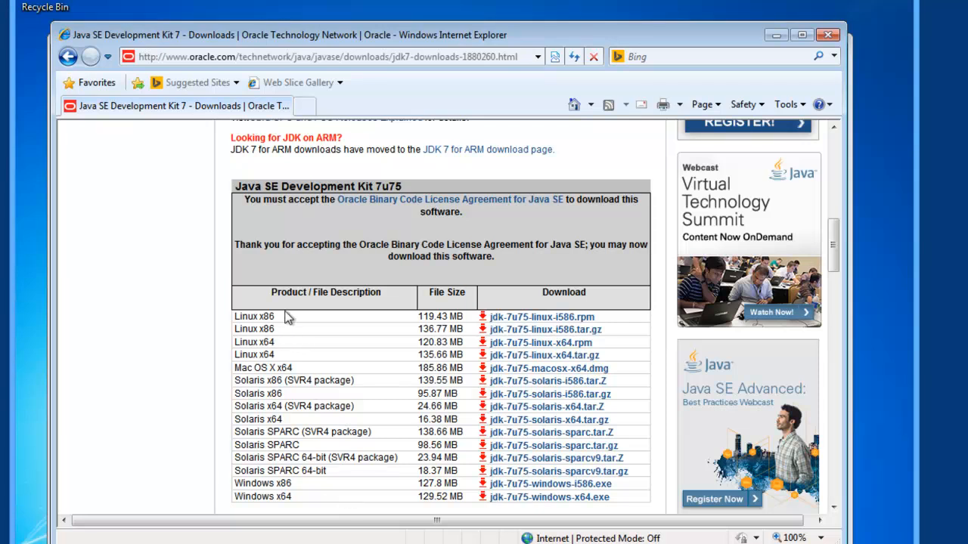
Step: Try to save the Windows x64 installer jdk-7u75-windows-x64.exe to Local Disk (C:)
left_click_drag(235, 497, 320, 489)
left_click(318, 495)
left_click(484, 501)
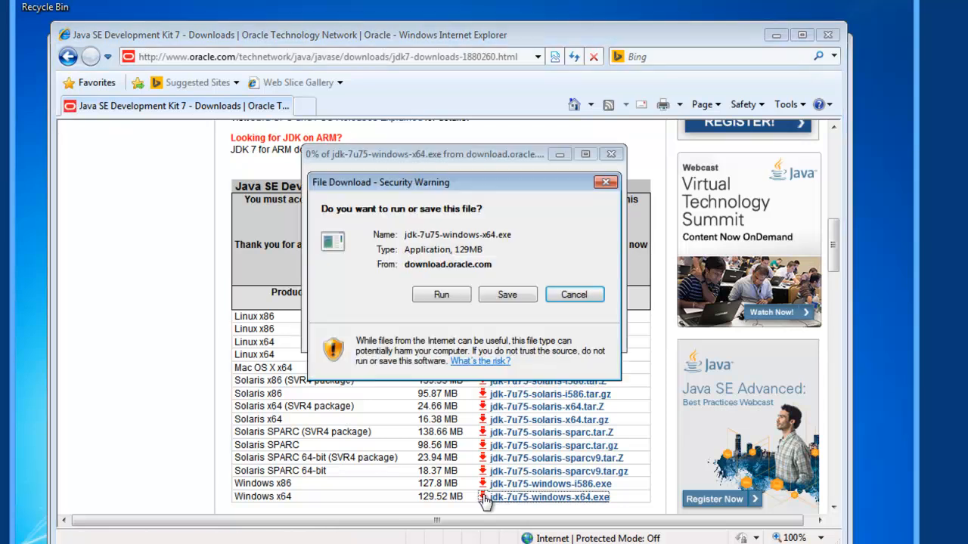
left_click(508, 295)
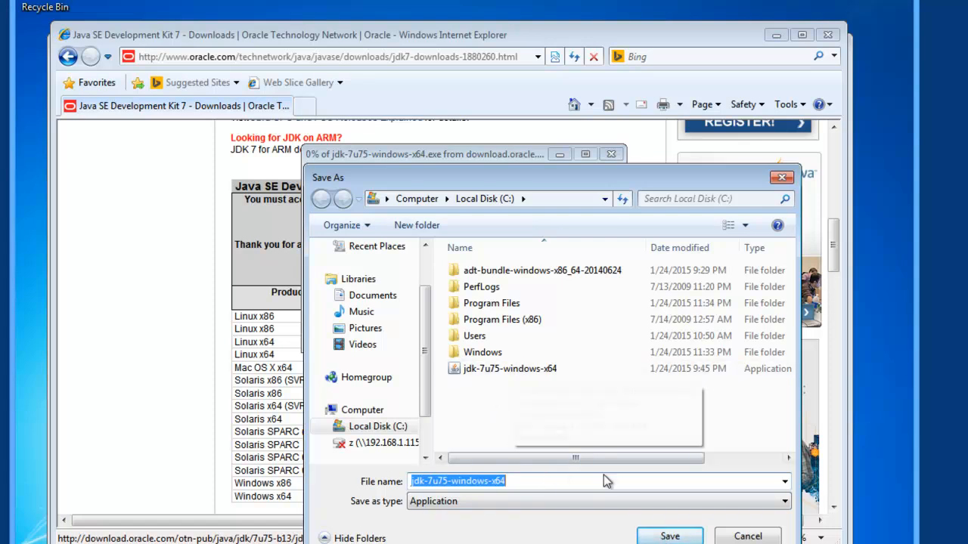
left_click(748, 536)
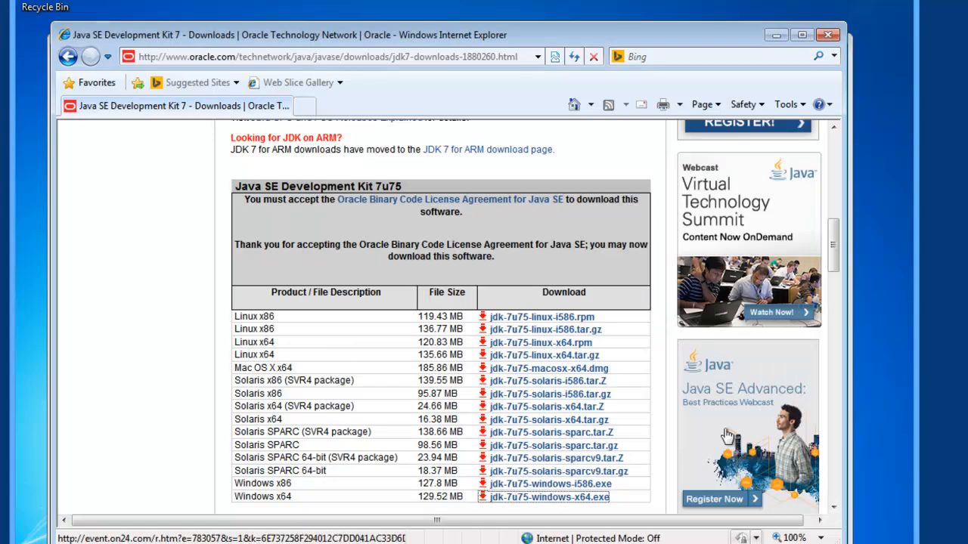
Step: Minimize the Oracle download window, close the MSN window, and open Local Disk (C:) in the file explorer
left_click(776, 35)
left_click(835, 47)
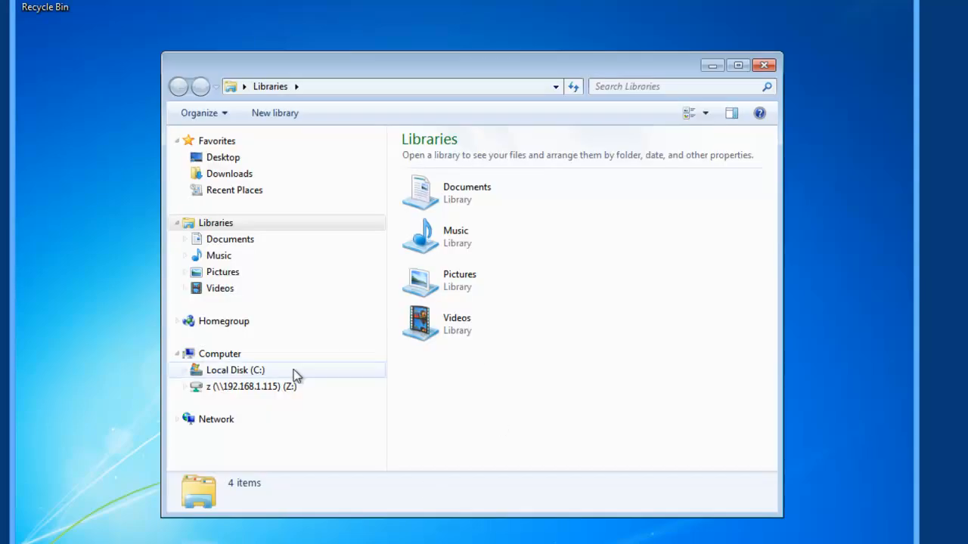
left_click(254, 372)
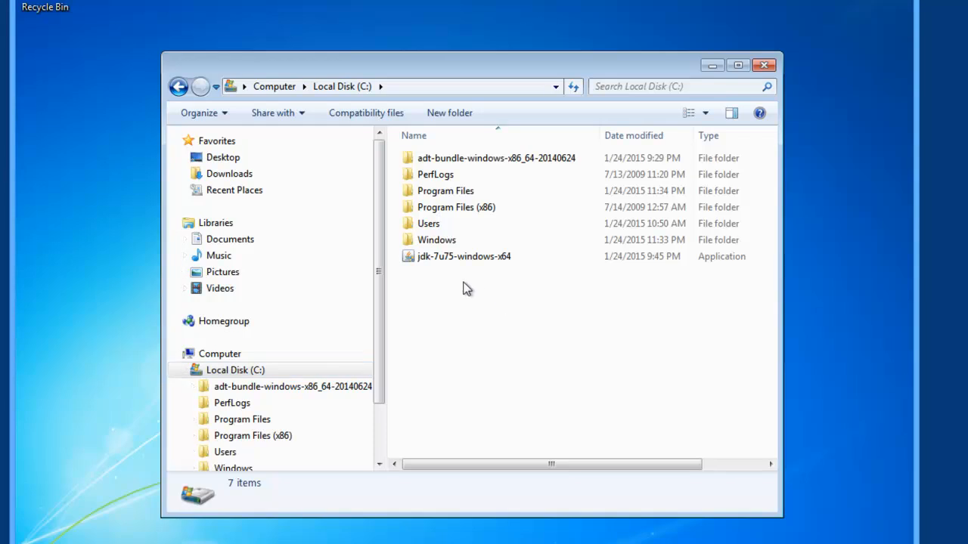
Step: Run jdk-7u75-windows-x64, allow it to make changes, and reinstall the JDK with the default features and install folder
mouse_move(479, 260)
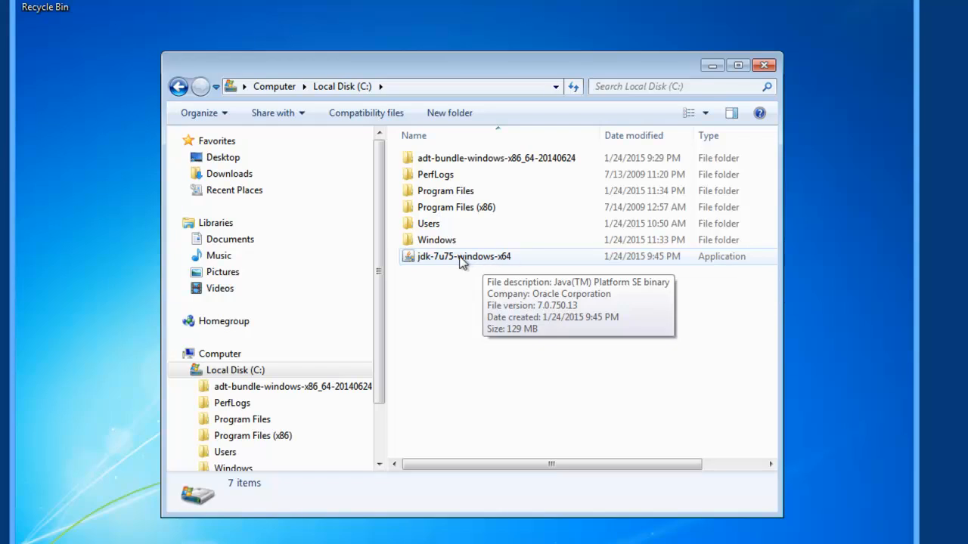
left_click(459, 258)
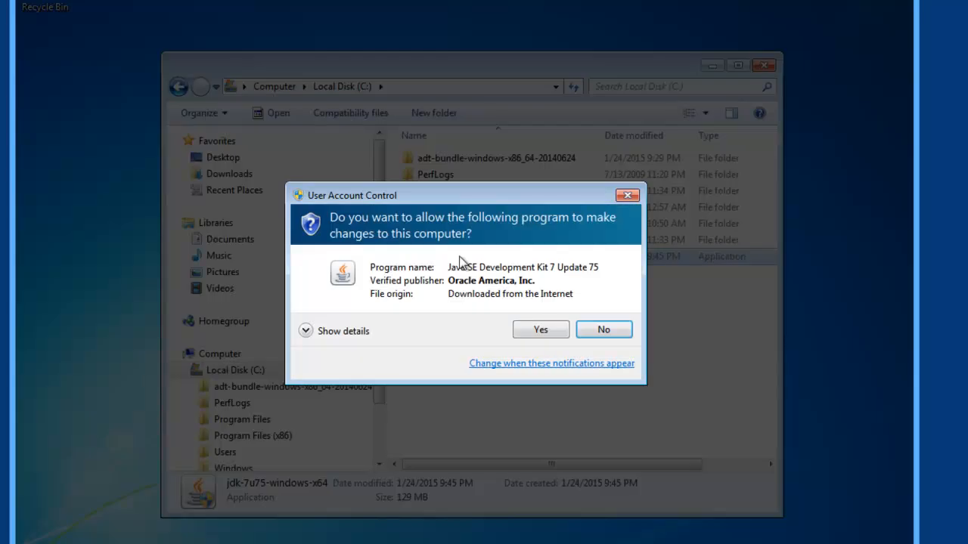
left_click(547, 331)
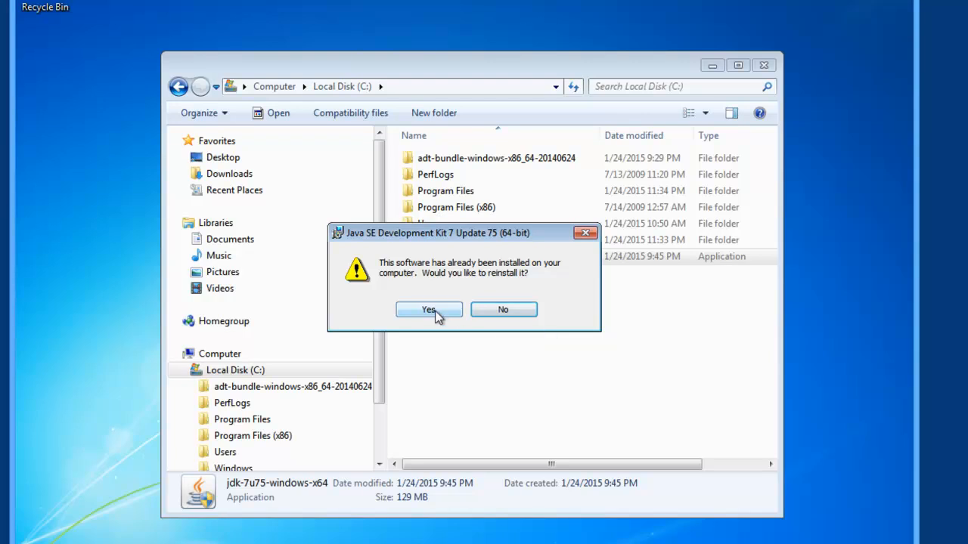
left_click(429, 310)
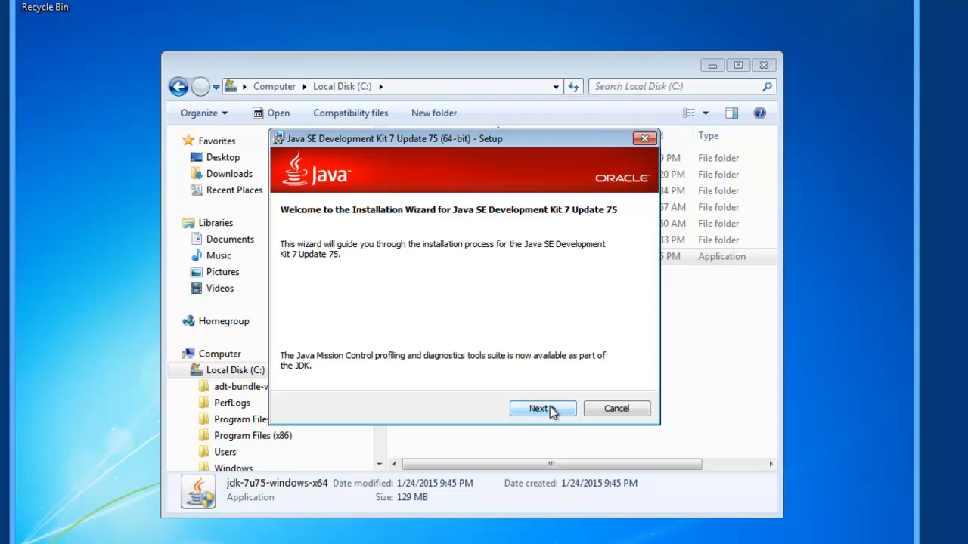
left_click(539, 409)
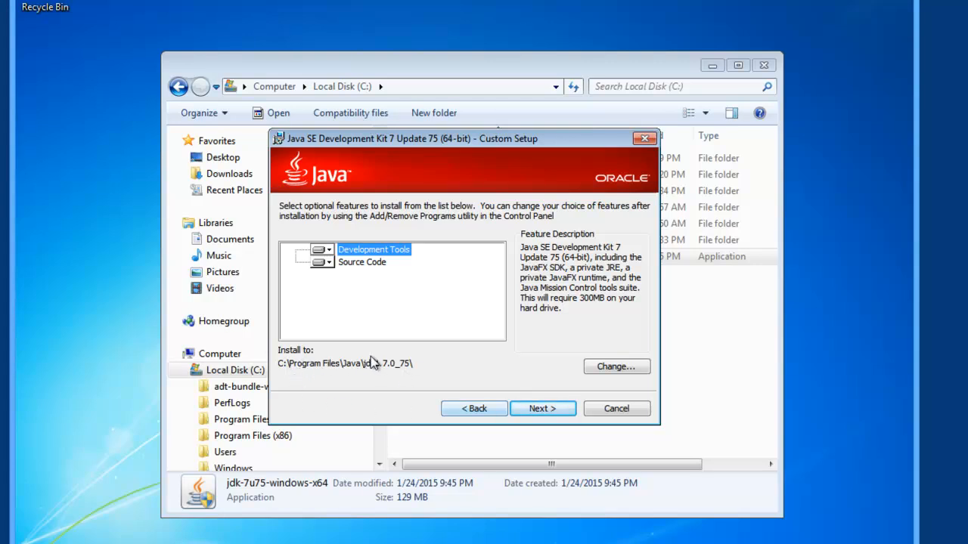
left_click(550, 409)
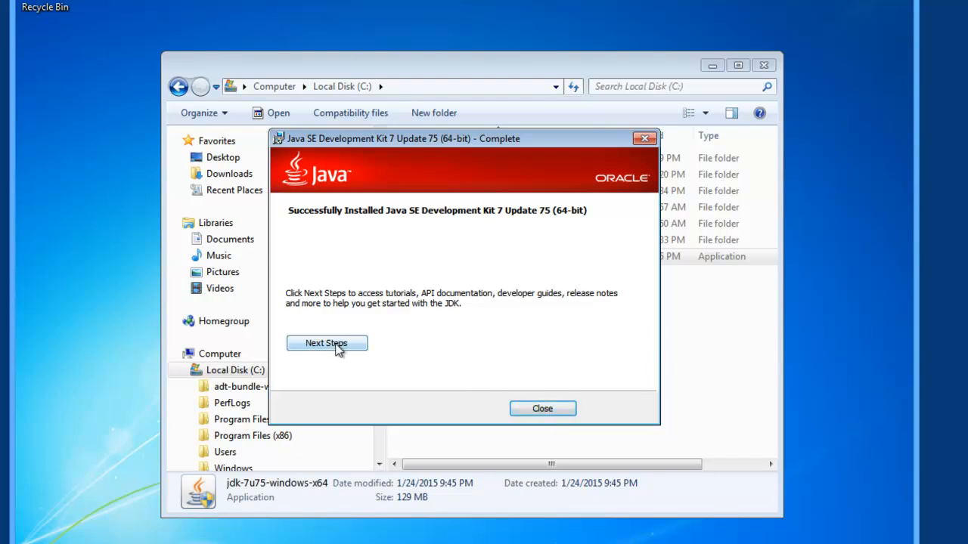
Step: View the Next Steps documentation page offered by the JDK installer, close it, and close the finished installer
left_click(338, 349)
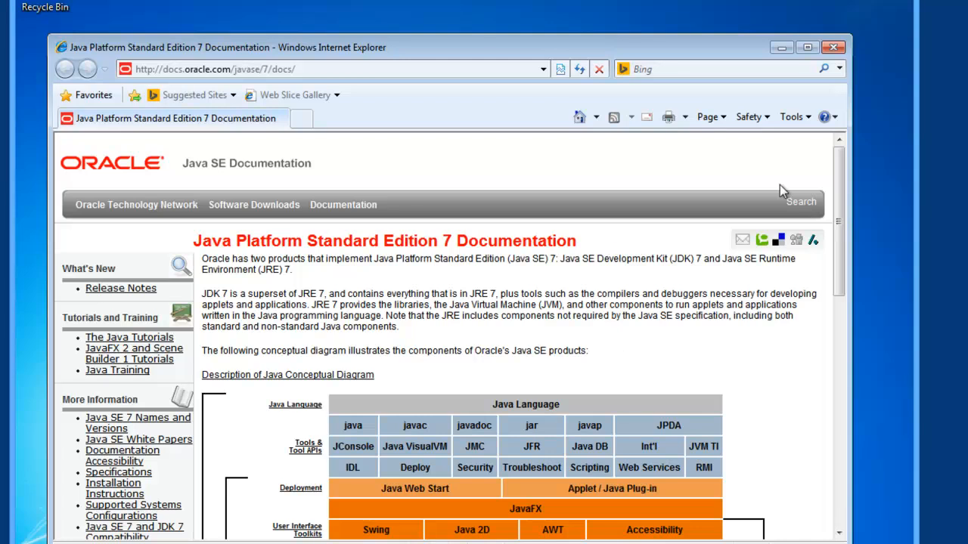
left_click(835, 48)
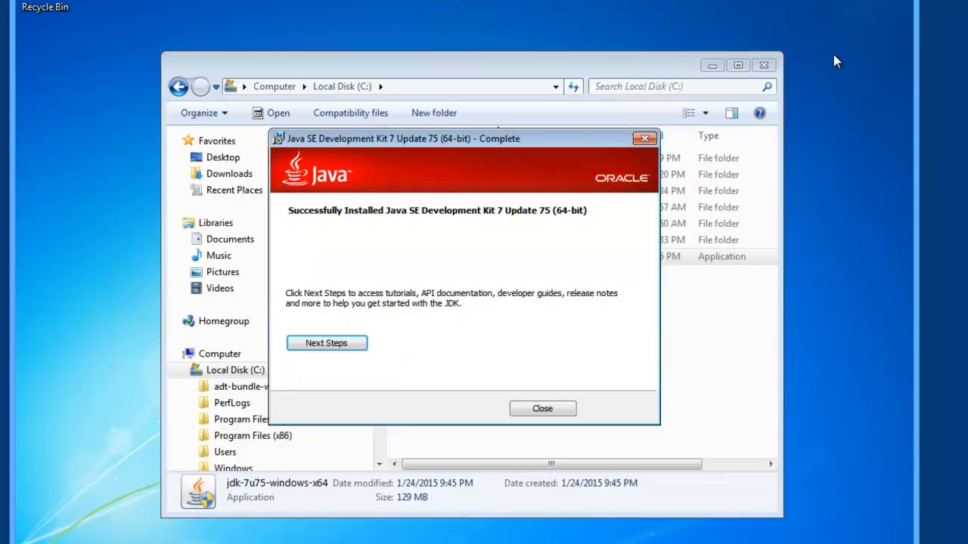
left_click(544, 410)
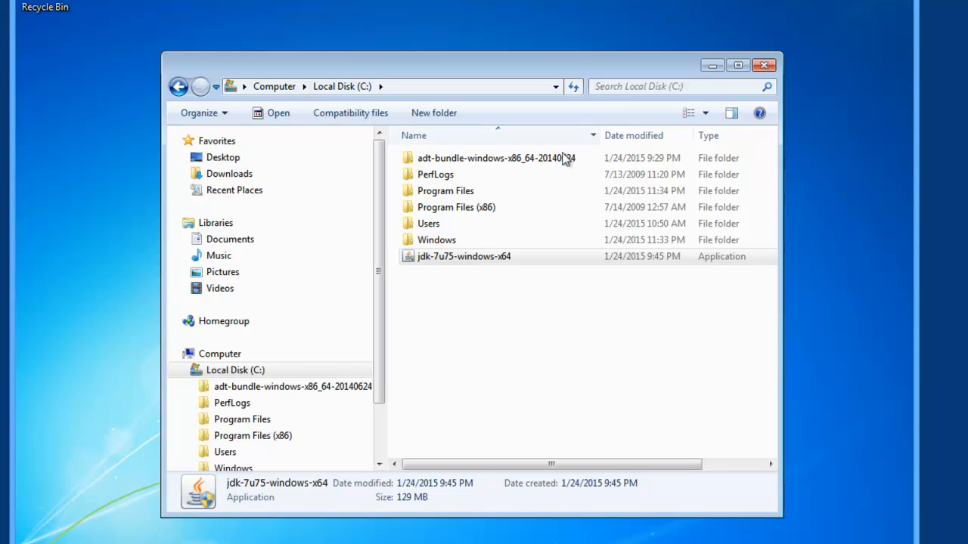
Step: Open the folder C:\Program Files\Java\jdk1.7.0_75\bin, move its window higher on the desktop, and enlarge it
double_click(456, 195)
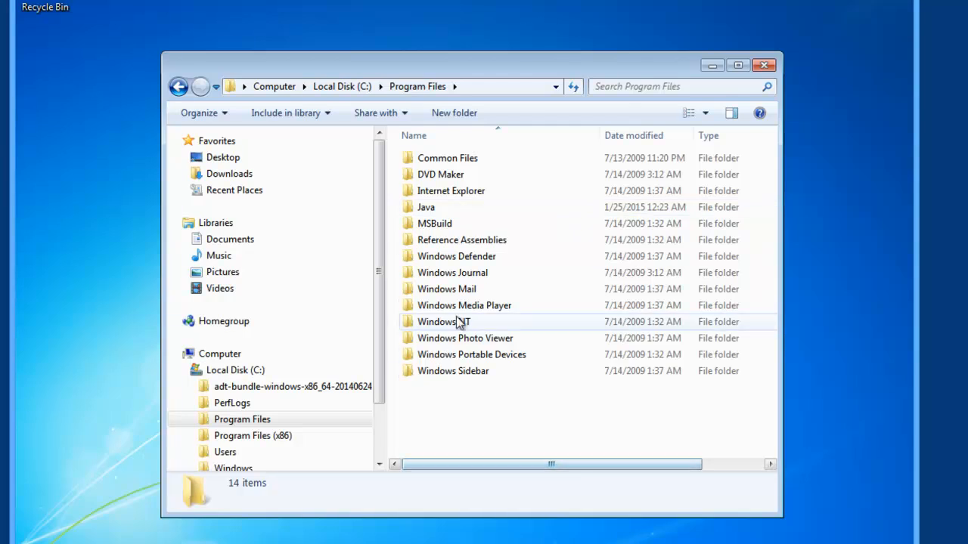
double_click(429, 208)
double_click(455, 163)
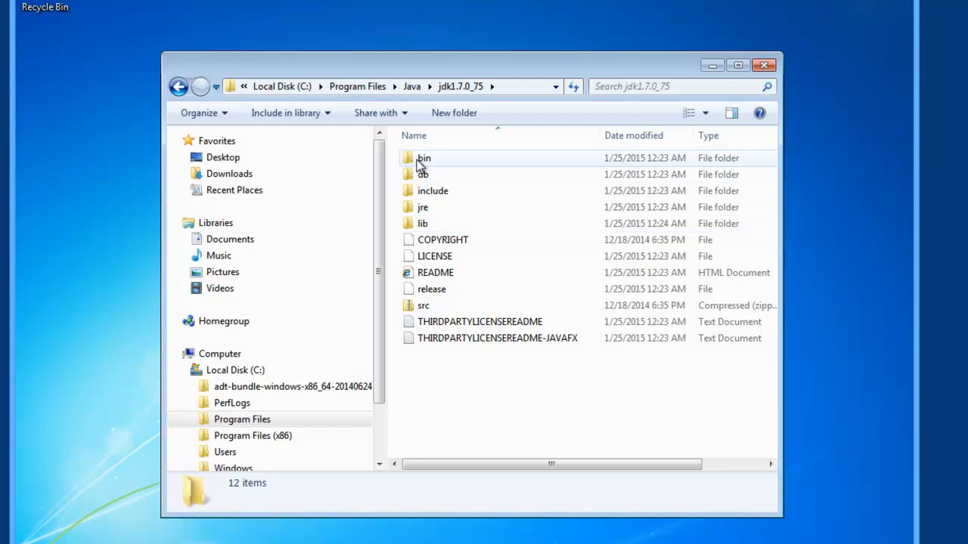
double_click(419, 159)
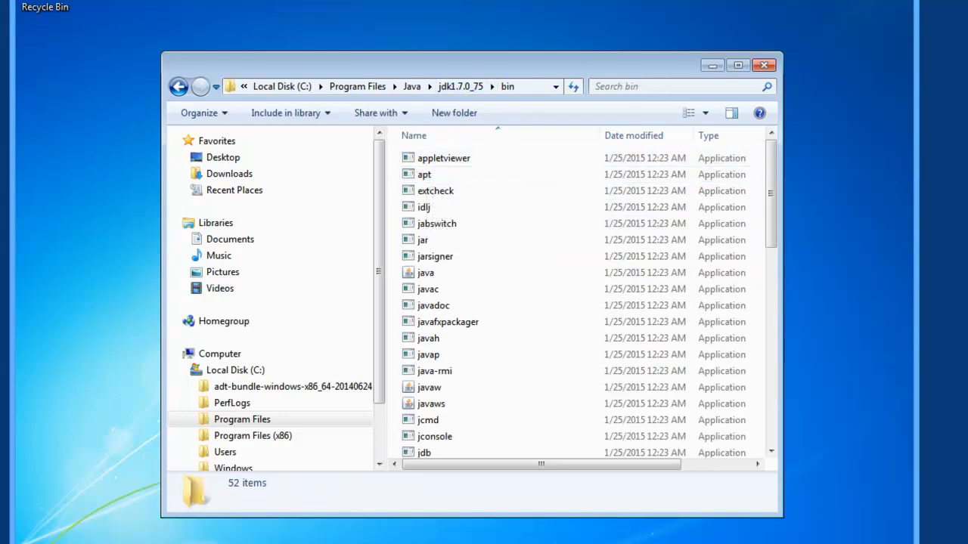
left_click_drag(506, 63, 476, 41)
left_click_drag(749, 492, 787, 527)
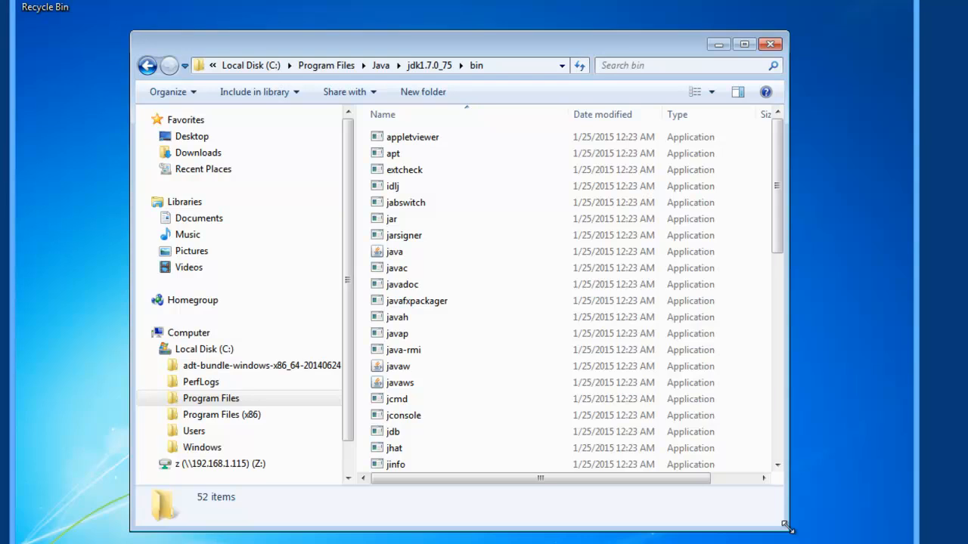